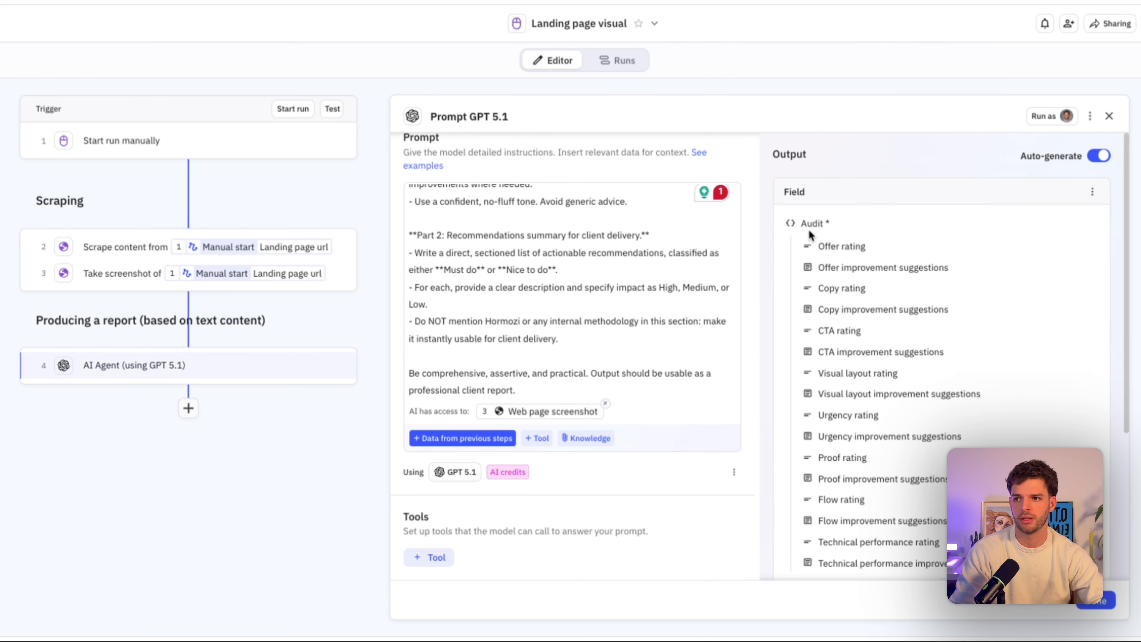
# Step: Turn off auto-generated output for the GPT 5.1 prompt and change its output from structured fields to rich text
pyautogui.scroll(5, 512, 314)
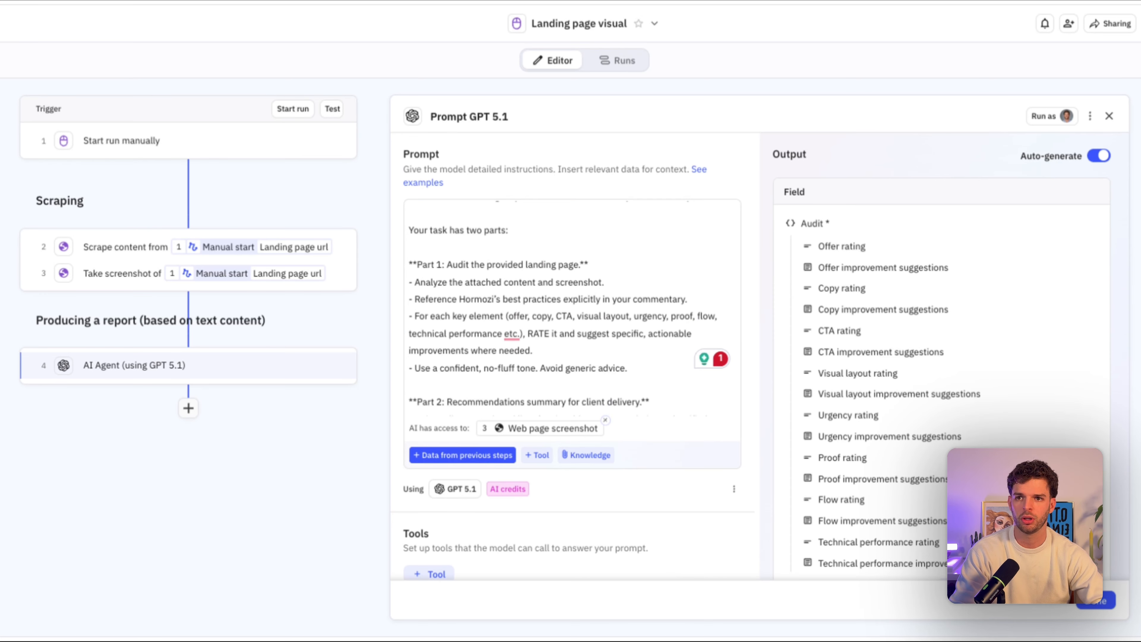
pyautogui.click(1099, 155)
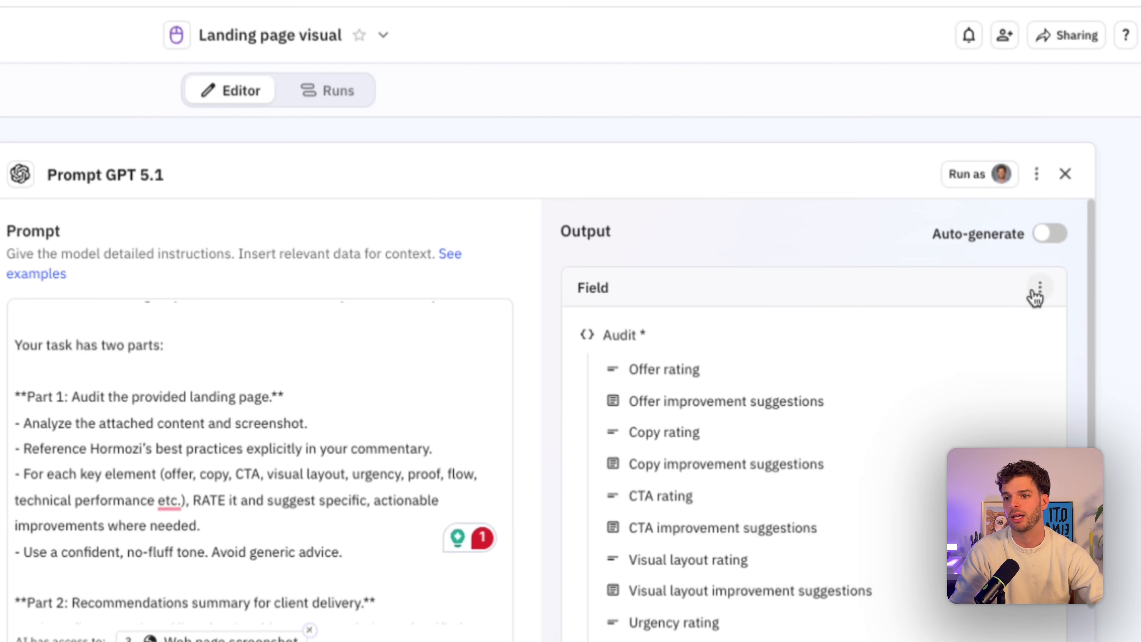
pyautogui.scroll(-2, 731, 584)
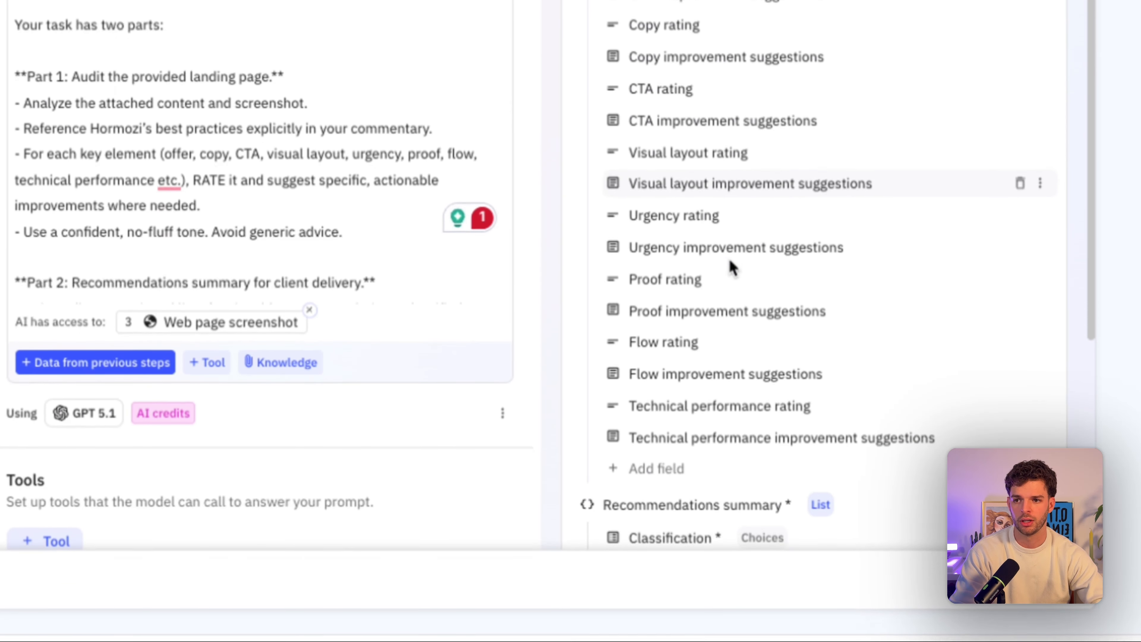
pyautogui.click(731, 266)
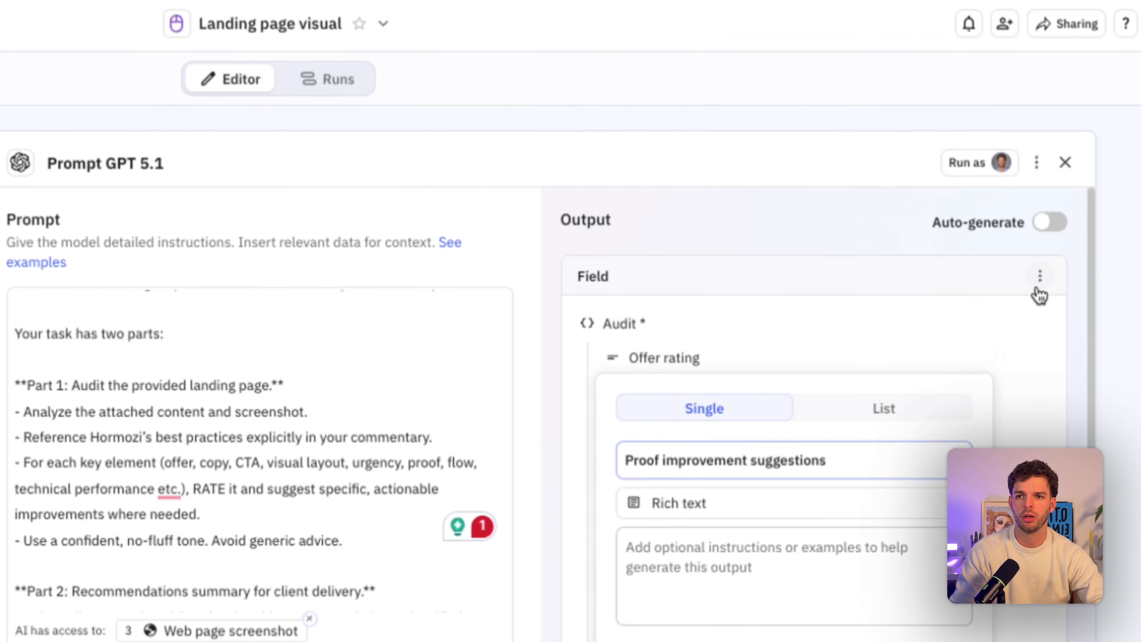
pyautogui.click(1039, 287)
pyautogui.click(822, 370)
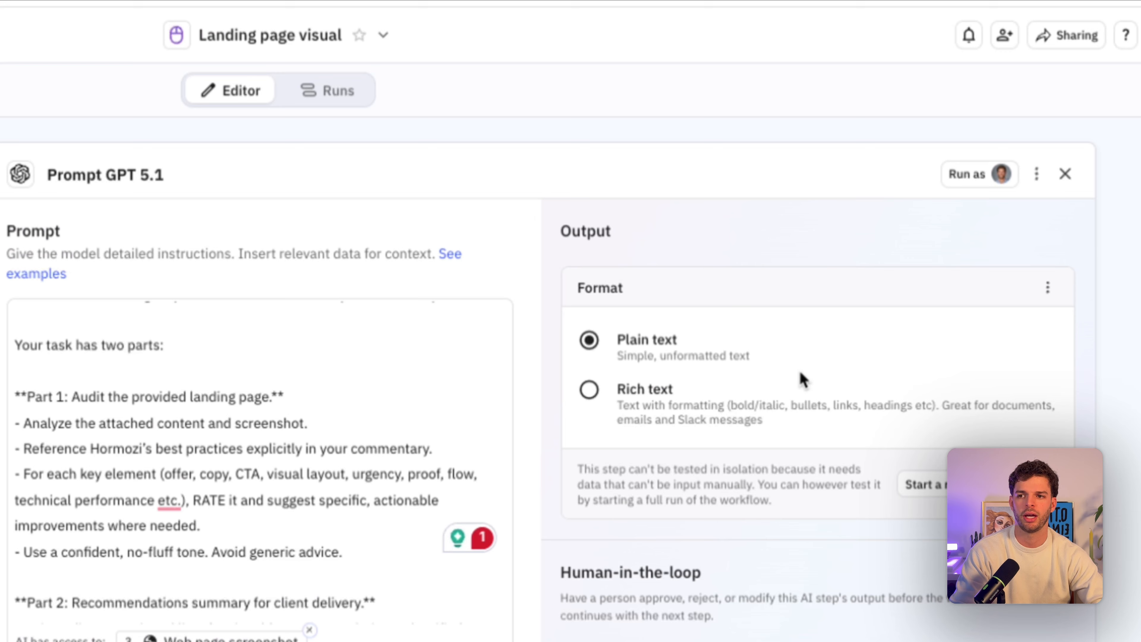
pyautogui.click(1048, 290)
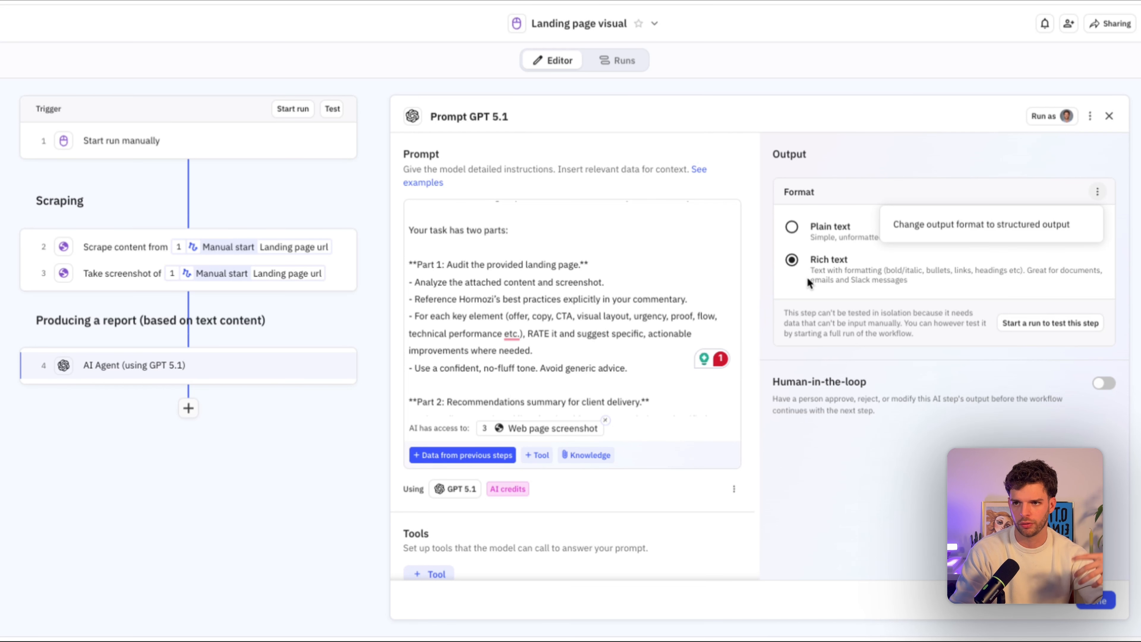
pyautogui.click(634, 426)
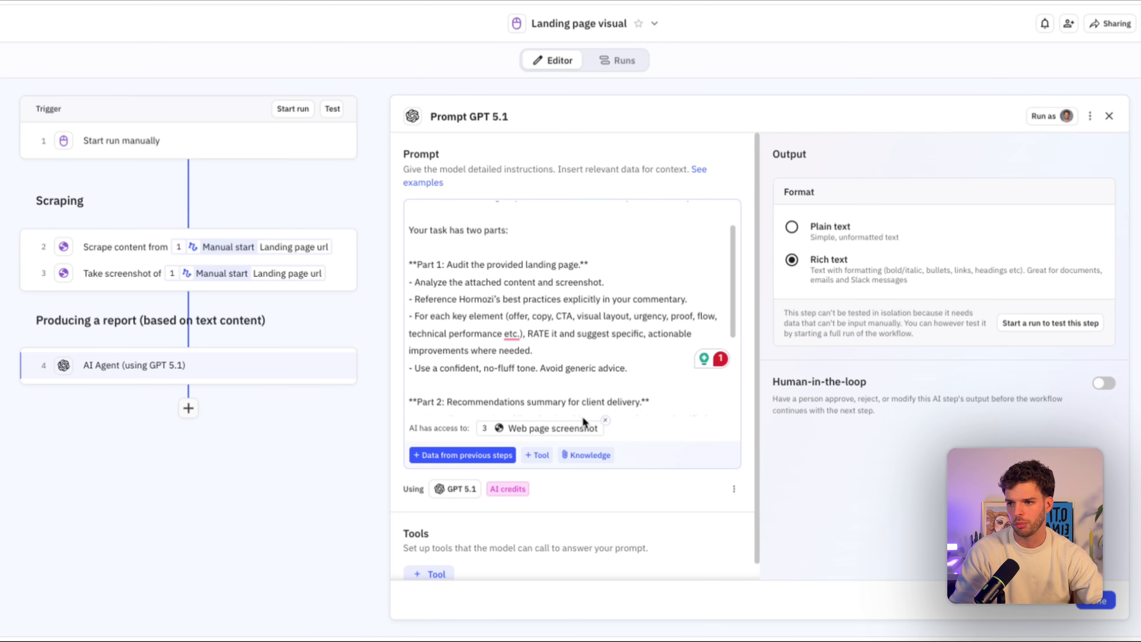
# Step: Give the prompt access to the Web content from step 2 and confirm GPT 5.1 as its model
pyautogui.click(465, 457)
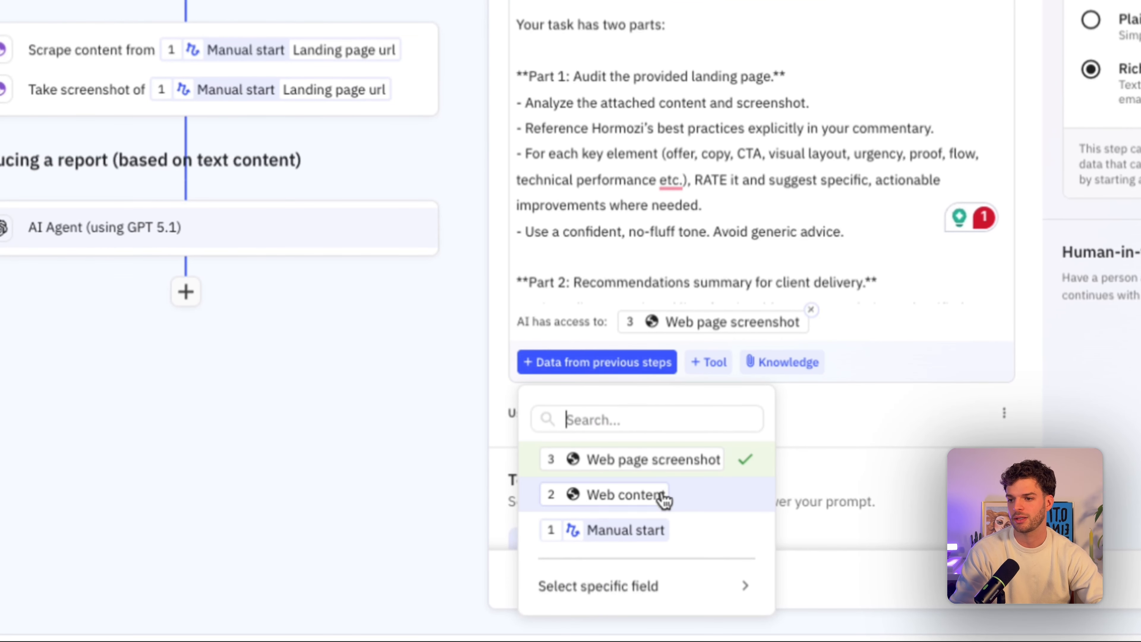
pyautogui.click(663, 494)
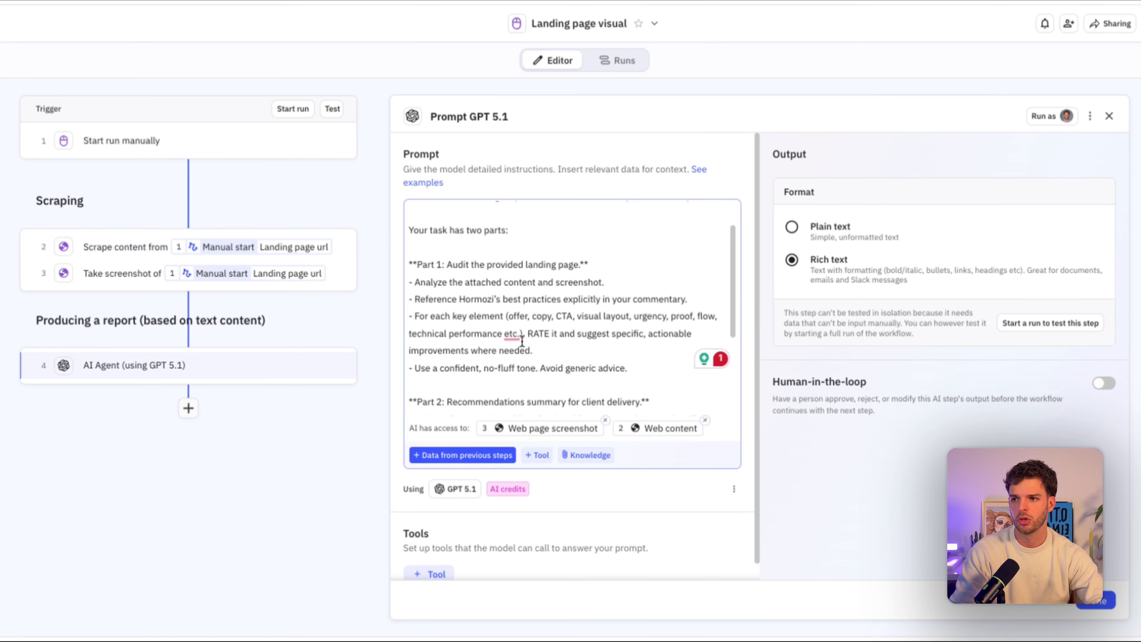
pyautogui.scroll(-3, 505, 345)
pyautogui.scroll(-1, 505, 345)
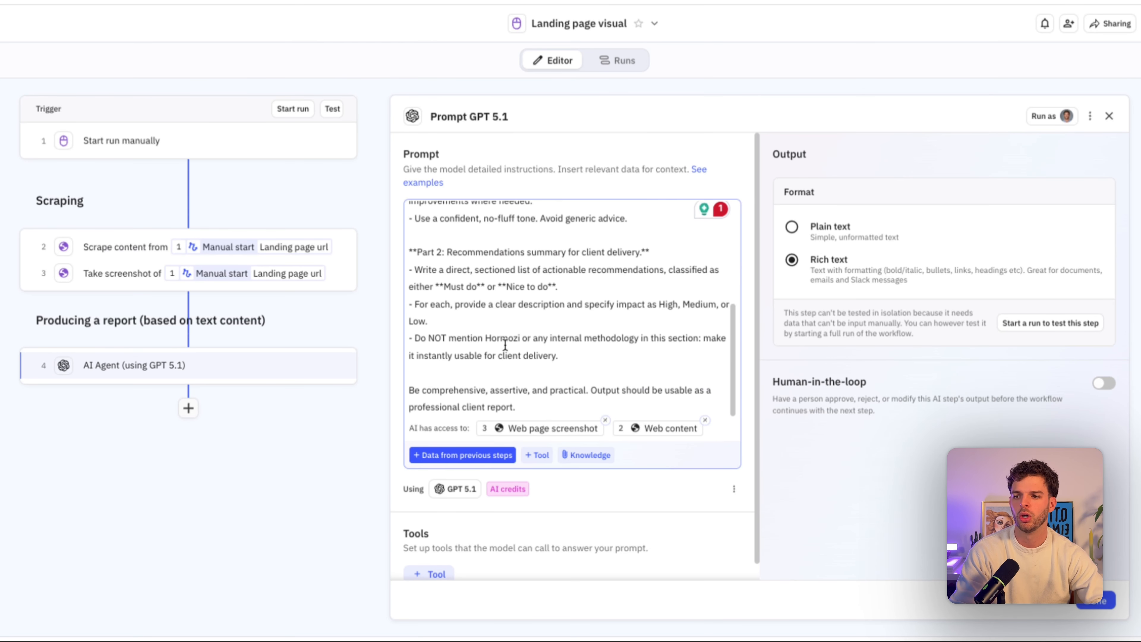
pyautogui.click(463, 493)
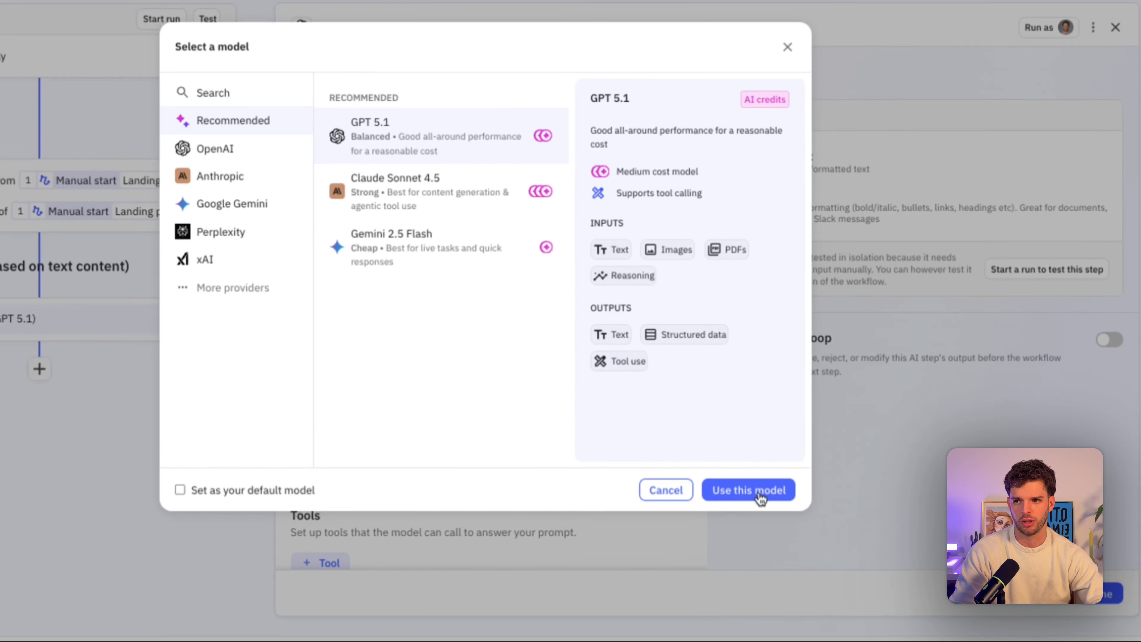
pyautogui.click(797, 513)
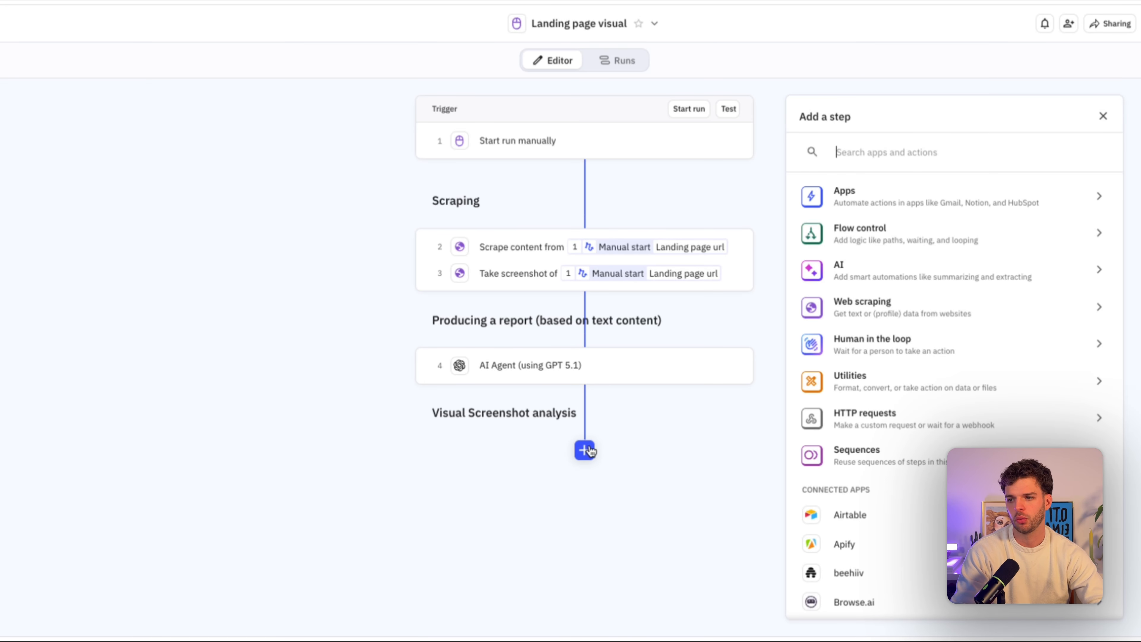
# Step: Add an AI step that generates an image under the Visual Screenshot analysis heading
pyautogui.click(854, 270)
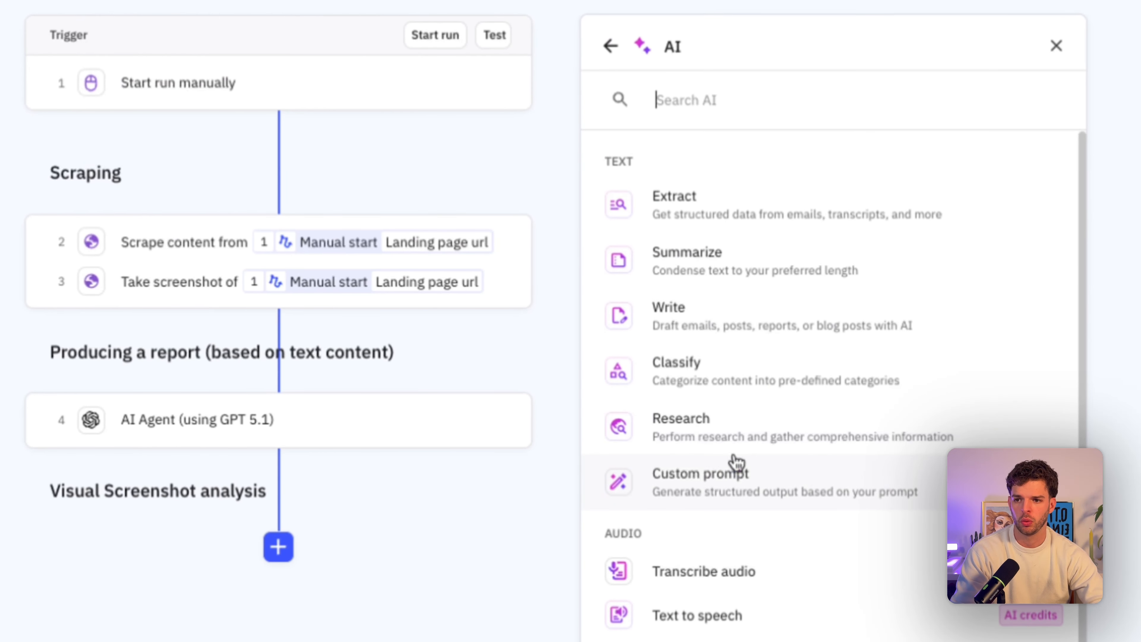
pyautogui.scroll(-3, 736, 461)
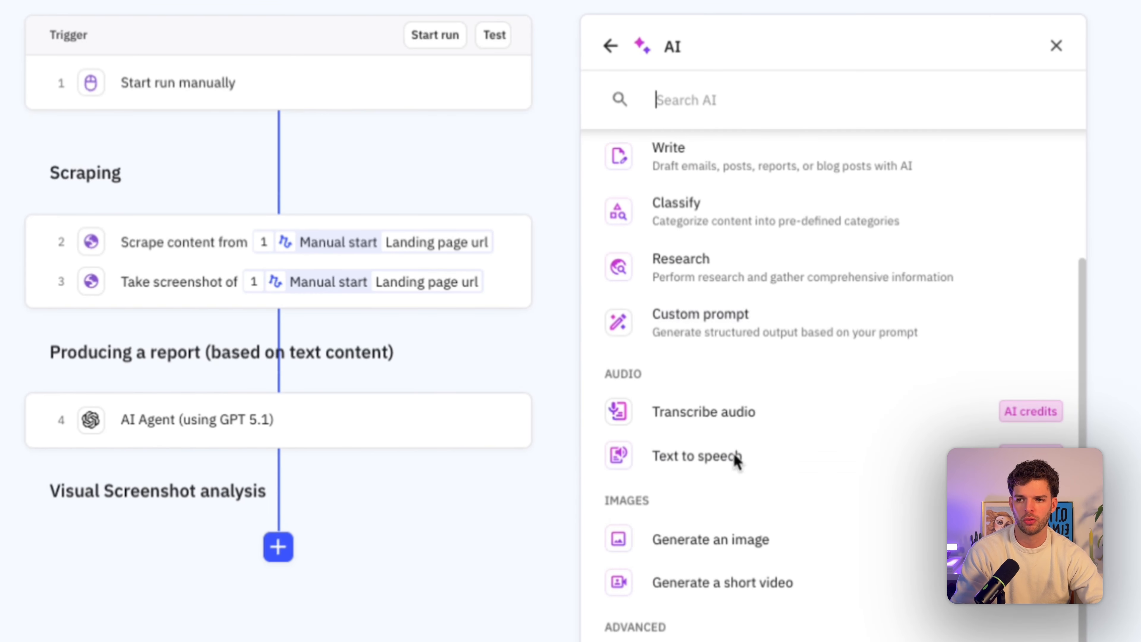
pyautogui.click(721, 544)
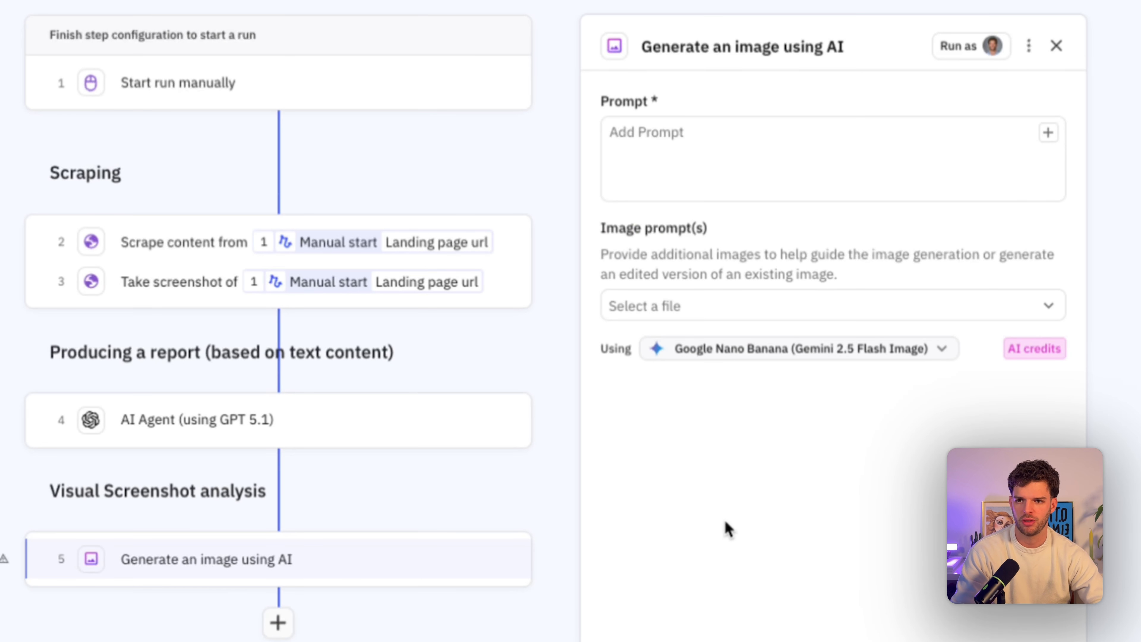
# Step: Set the image generation model to Google Nano Banana Pro (Gemini 3 Pro Image) and the resolution to High resolution (4K)
pyautogui.click(713, 353)
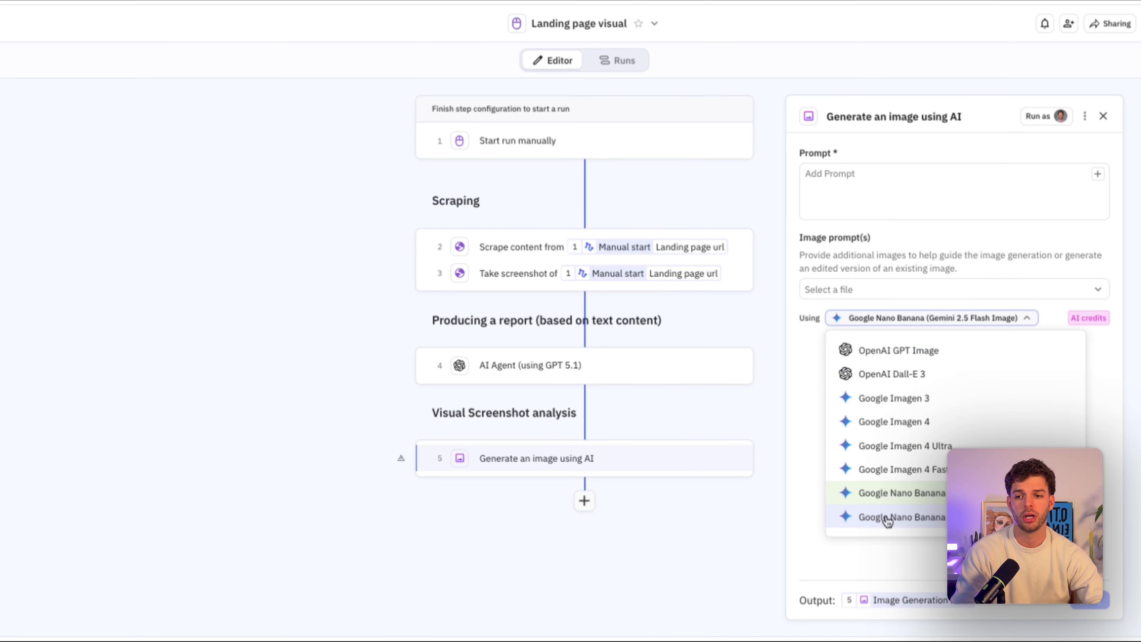
pyautogui.click(947, 517)
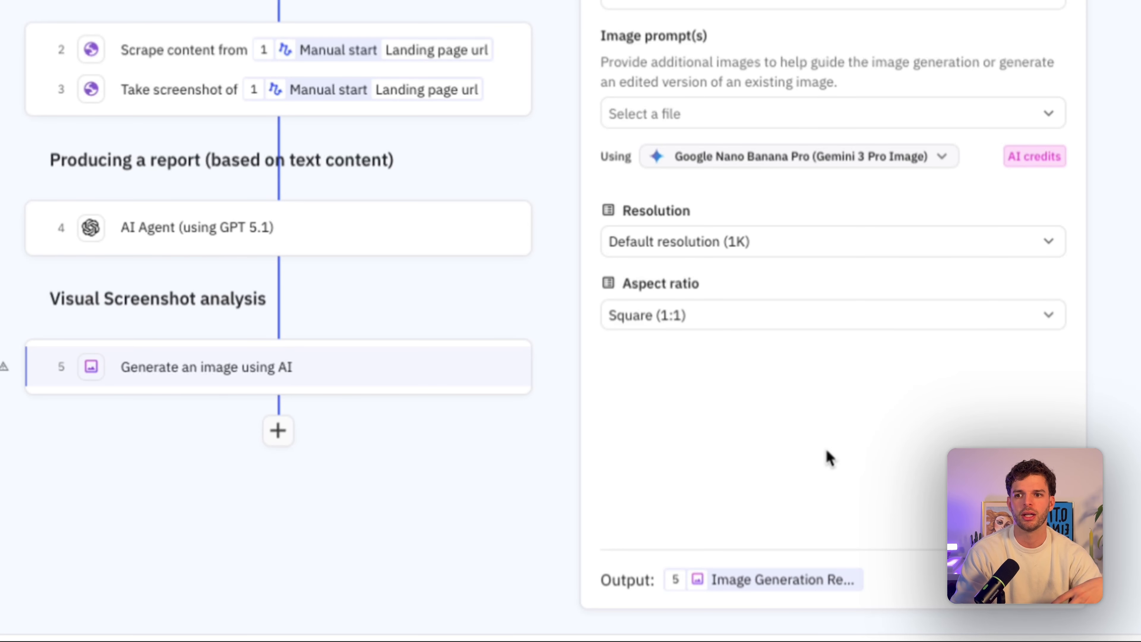
pyautogui.click(775, 253)
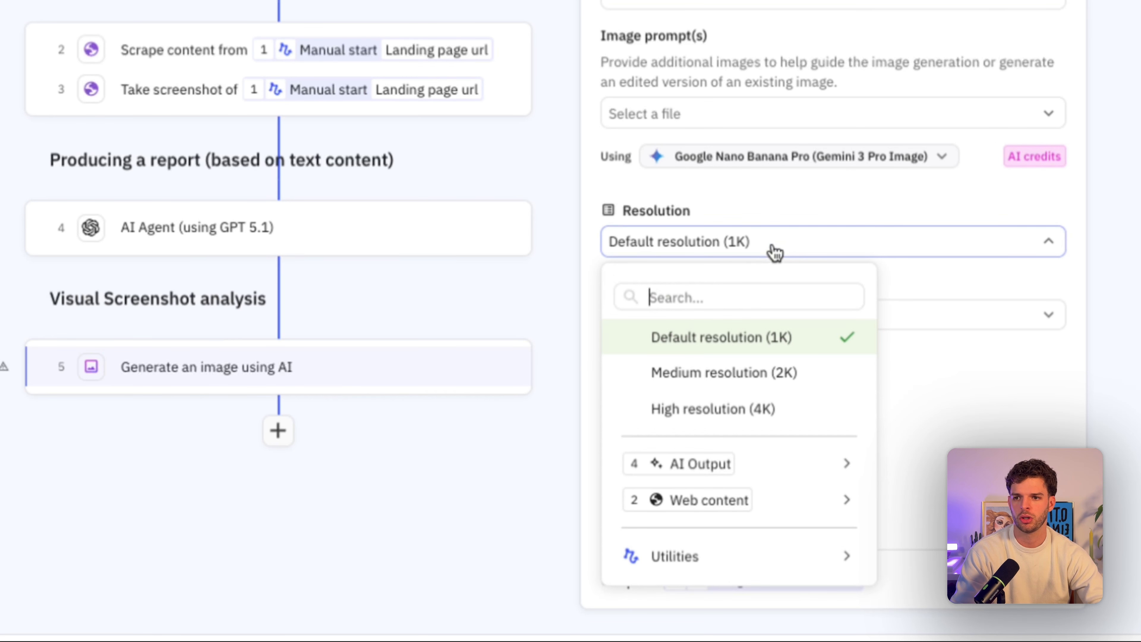
pyautogui.click(708, 411)
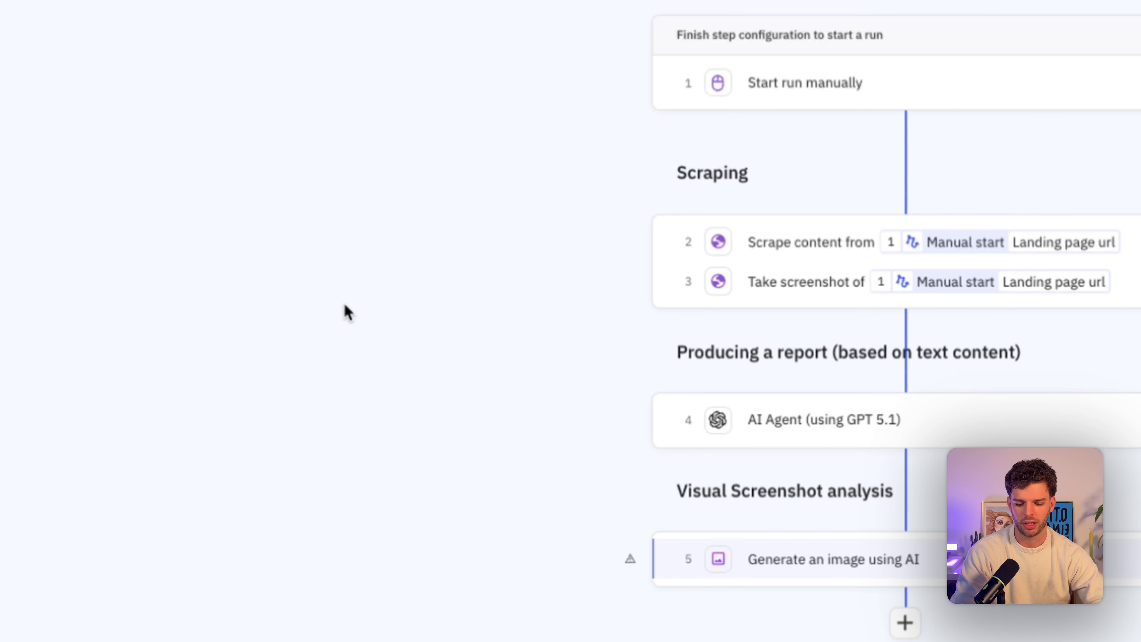
# Step: Paste the image prompt asking to mark landing page improvement areas with red circles and handwritten notes, based on Alex Hormozi's conversion principles
pyautogui.hotkey('ctrl', 'v')
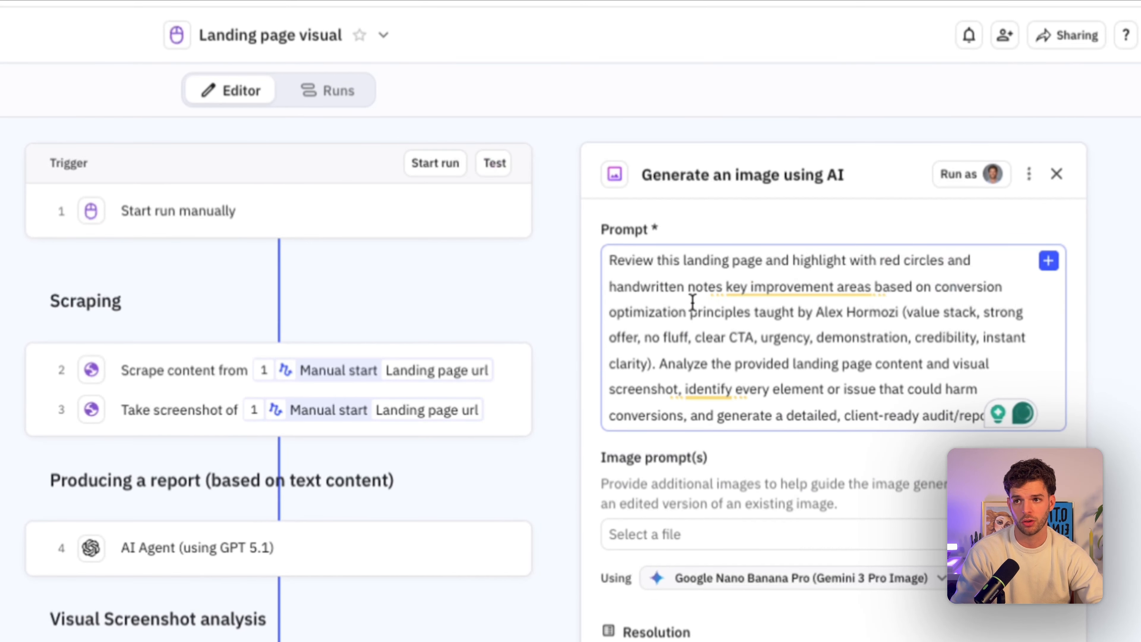
pyautogui.moveTo(609, 261); pyautogui.dragTo(939, 260)
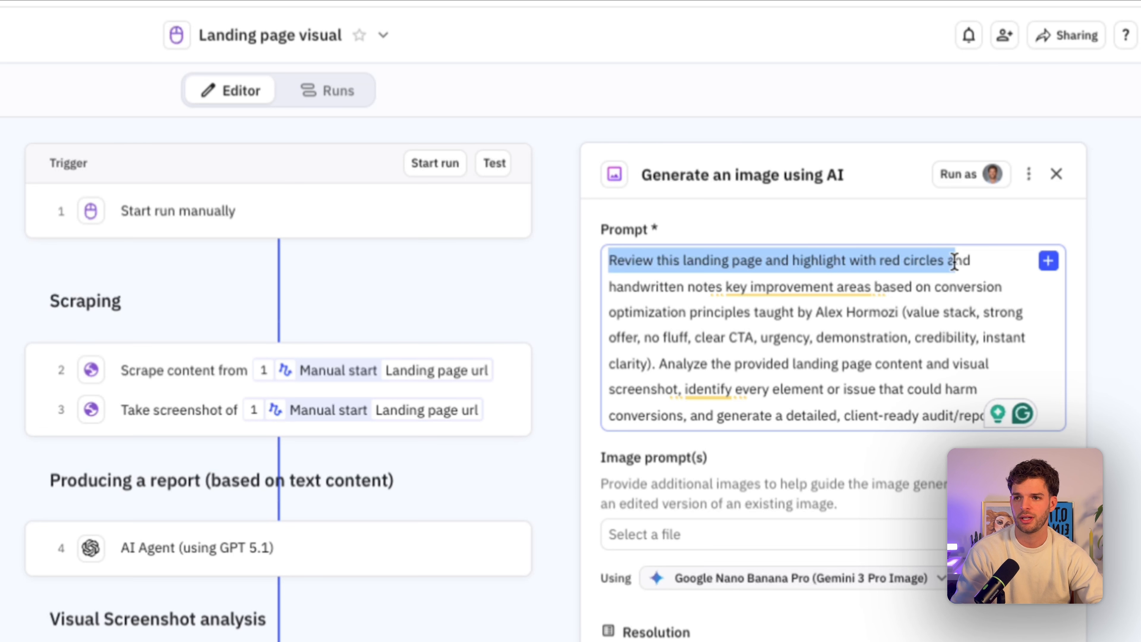
pyautogui.moveTo(754, 290)
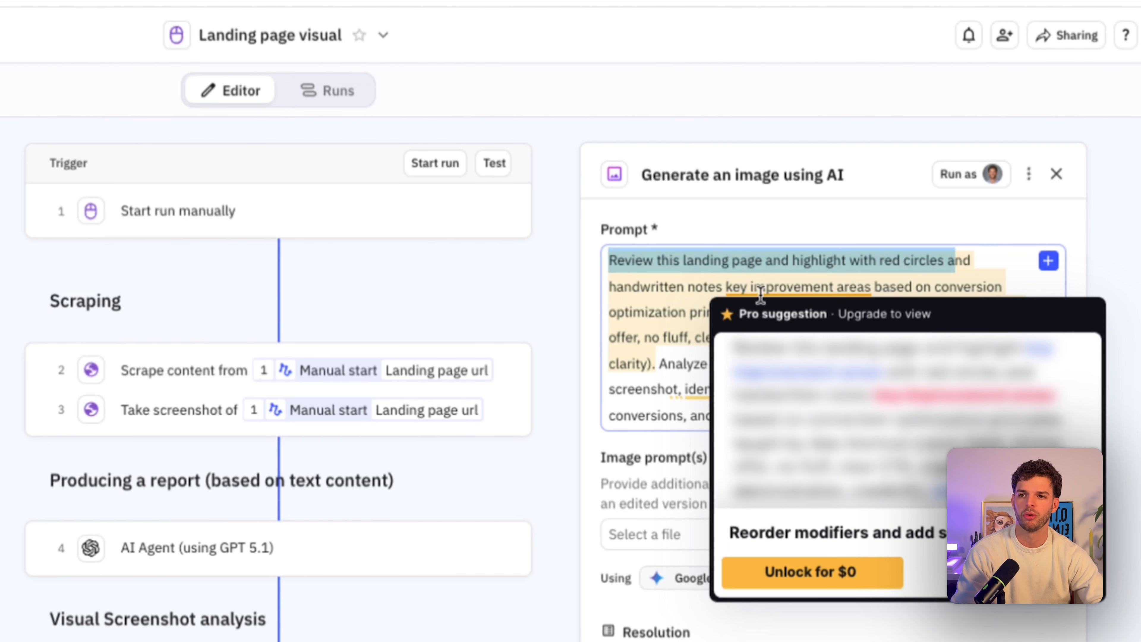
pyautogui.click(885, 276)
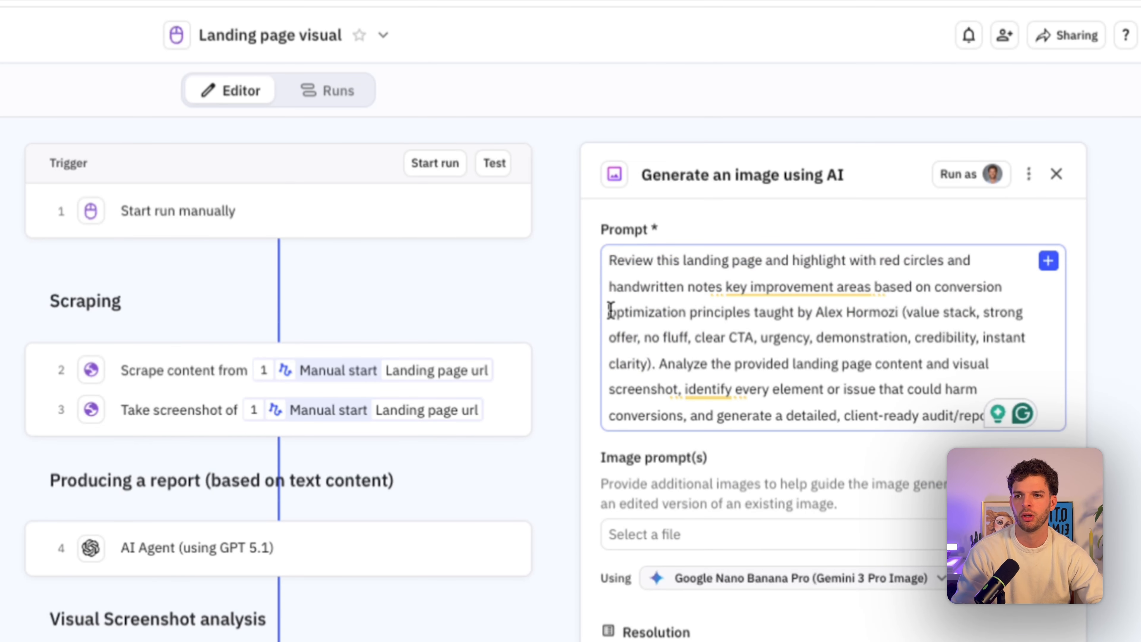
pyautogui.moveTo(610, 311); pyautogui.dragTo(747, 313)
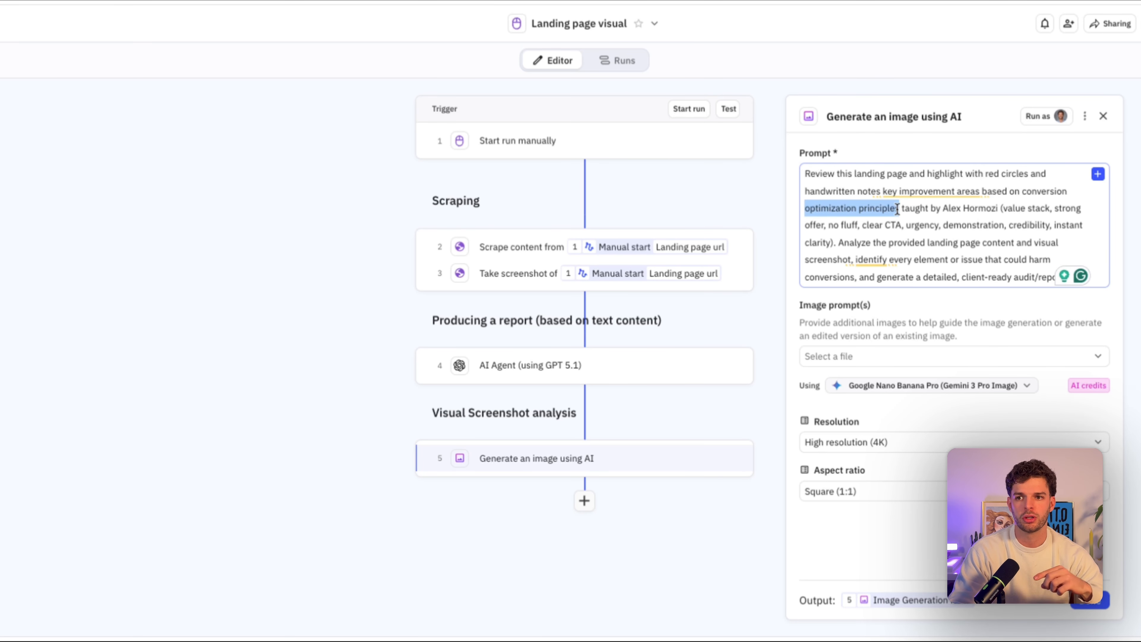
# Step: Use the Screenshot from step 3, Web page screenshot, as the image prompt for the image generation step
pyautogui.click(881, 358)
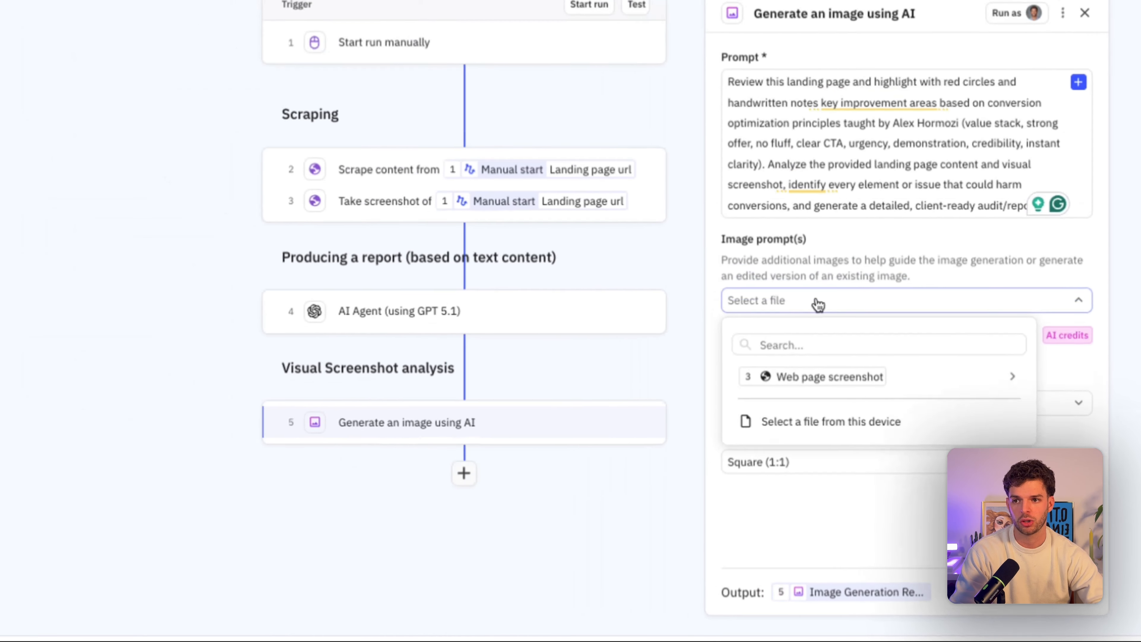
pyautogui.click(890, 416)
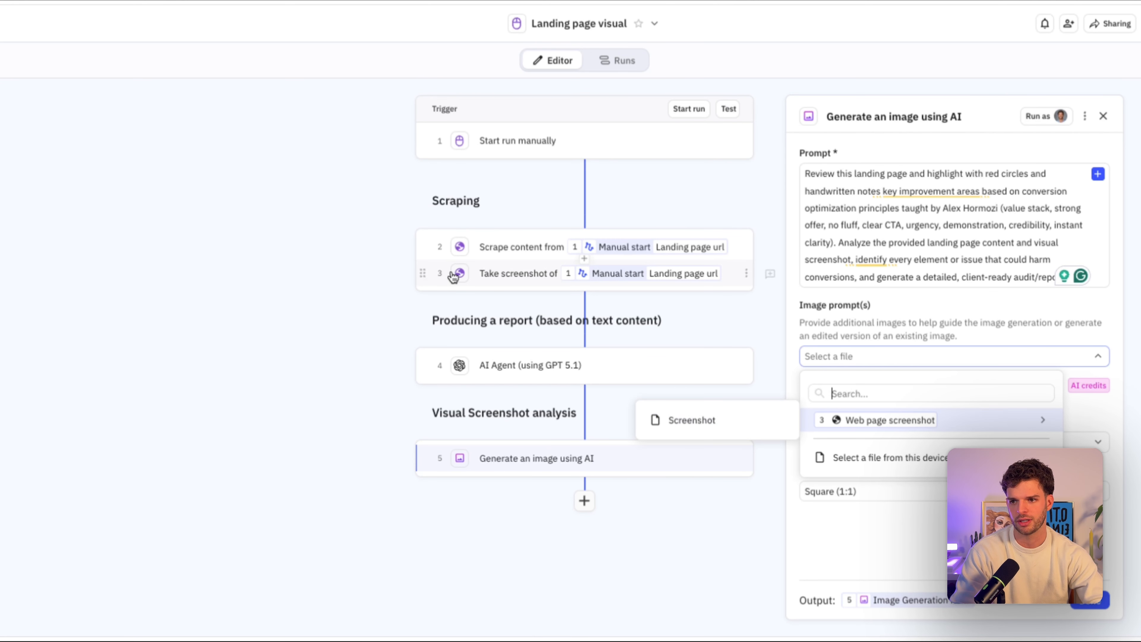
pyautogui.click(836, 358)
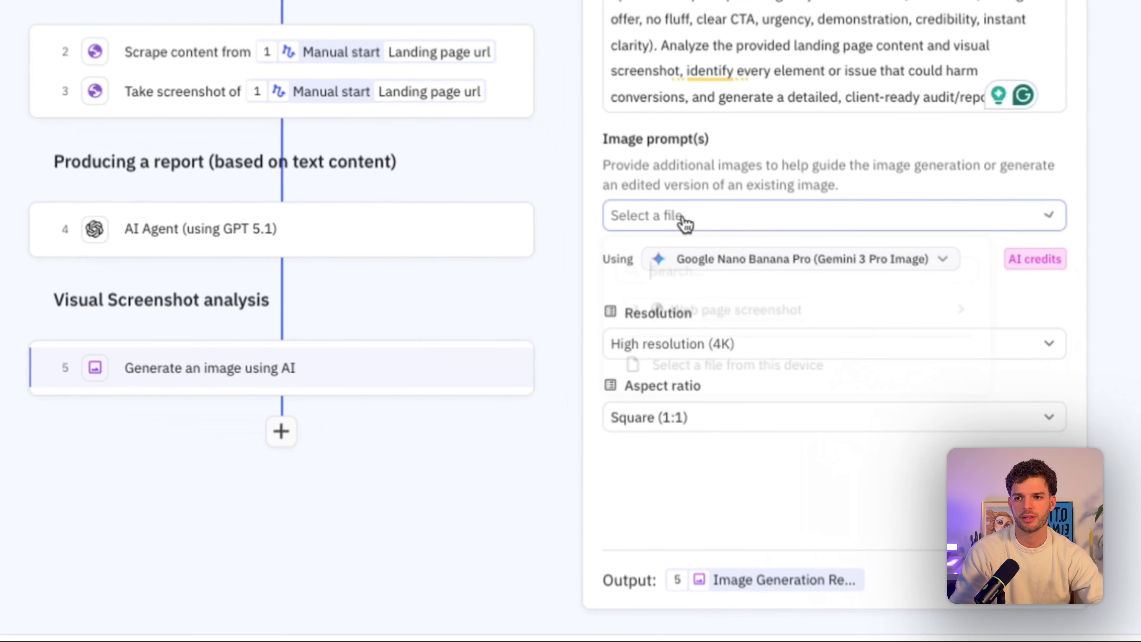
pyautogui.click(836, 357)
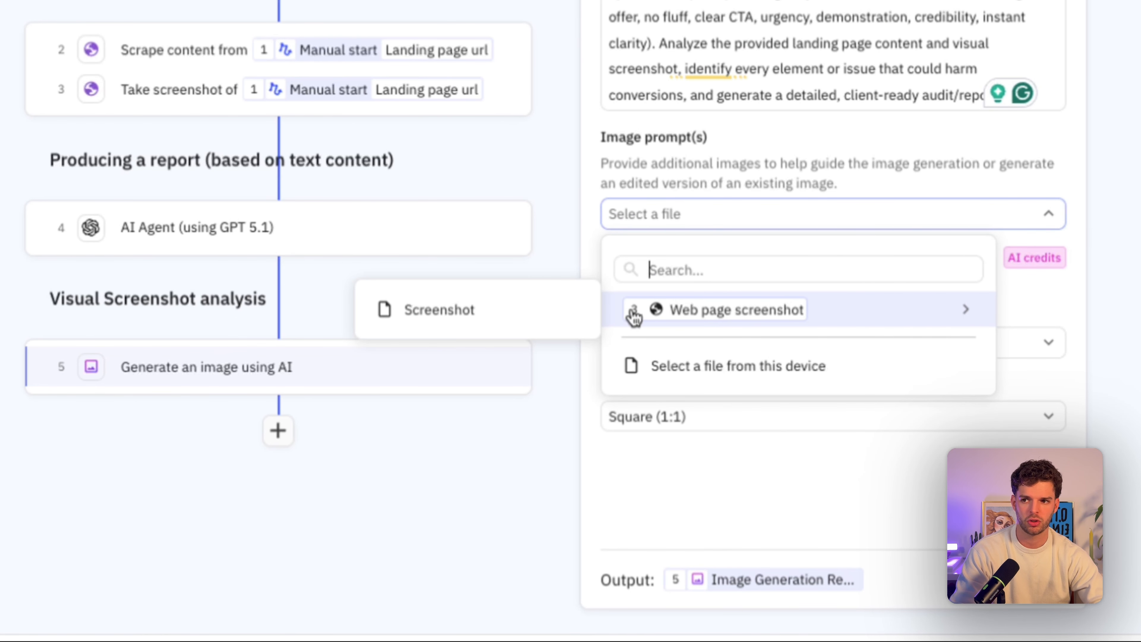
pyautogui.click(530, 322)
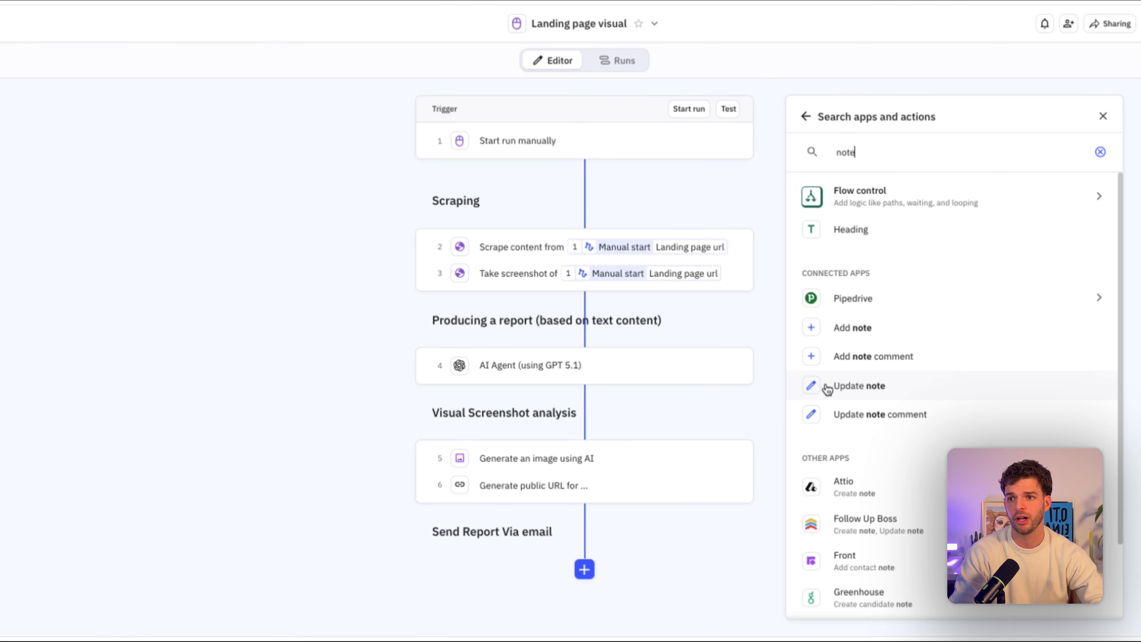
# Step: Replace the action search with "send" and add a Send email to yourself step under the Send Report Via email heading
pyautogui.press('BackSpace')
pyautogui.press('BackSpace')
pyautogui.press('BackSpace')
pyautogui.press('BackSpace')
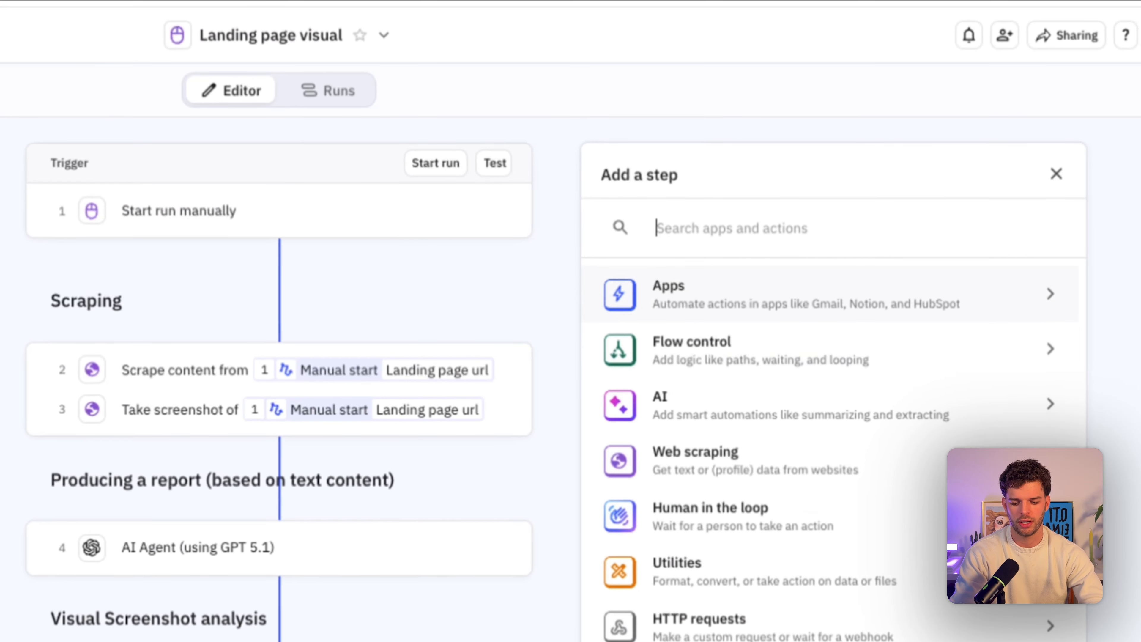
pyautogui.write('send')
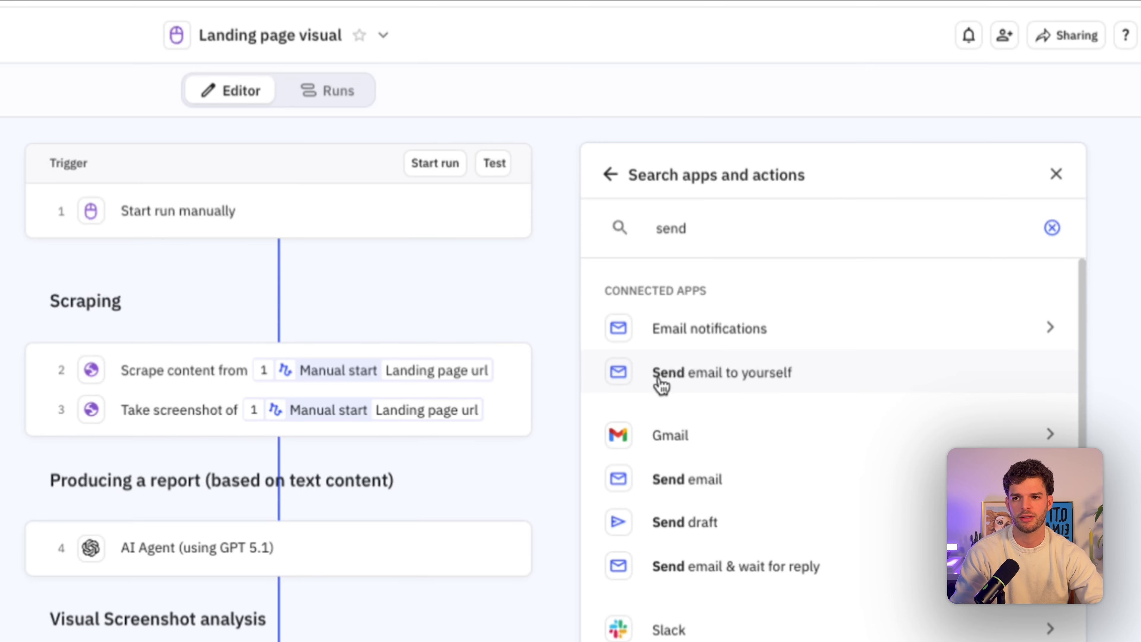
pyautogui.click(789, 376)
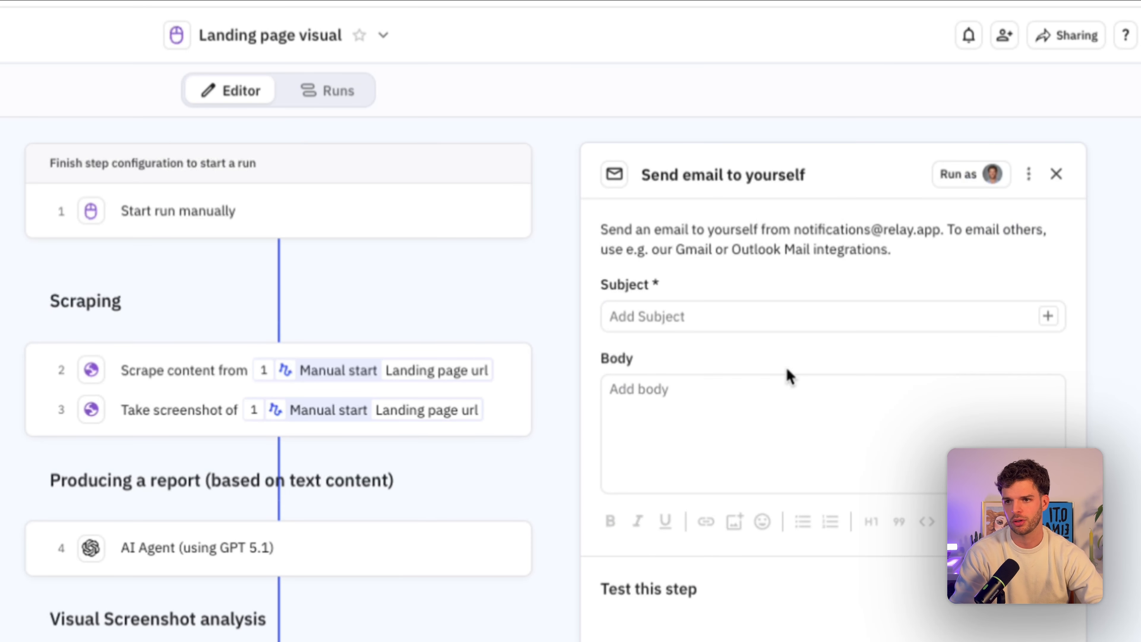
# Step: Set the email subject to "Client-ready landing page recommendations - " followed by the Manual start Landing page url, and start the body
pyautogui.click(691, 321)
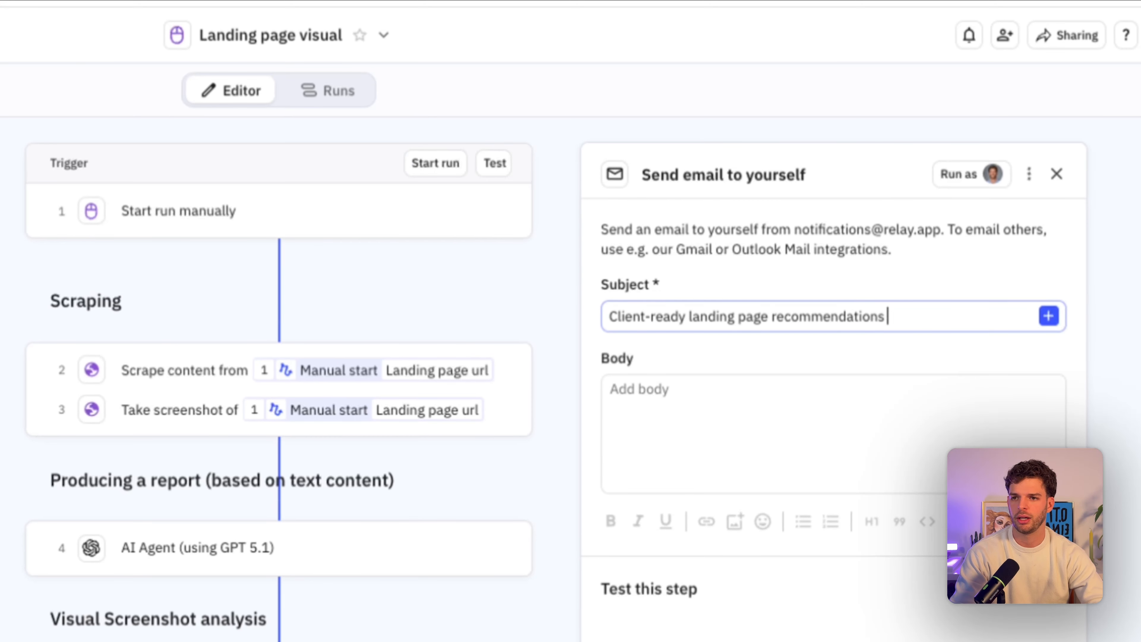
pyautogui.click(1048, 316)
pyautogui.moveTo(790, 395)
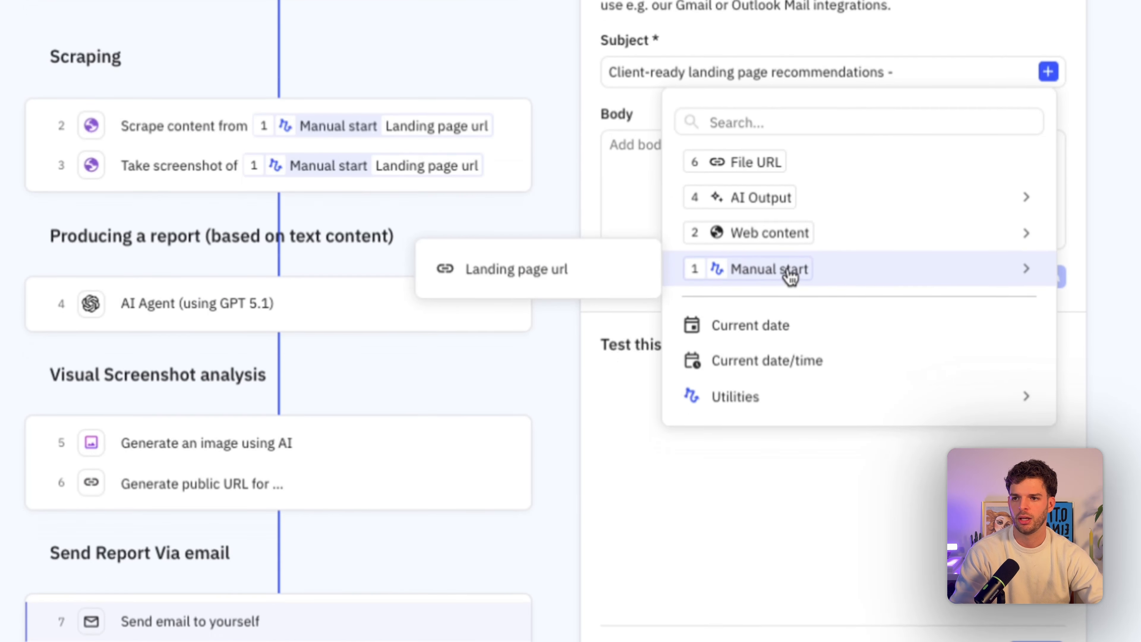
pyautogui.click(542, 395)
pyautogui.click(743, 152)
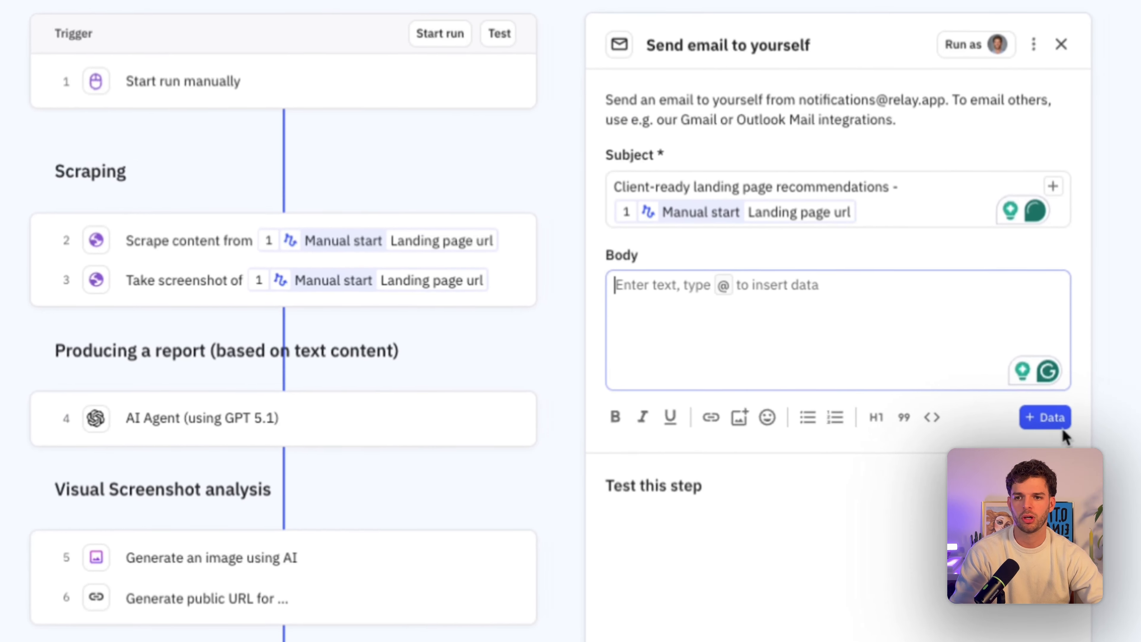
# Step: Insert the step 4 AI Output into the email body and embed an image whose web address is the step 6 File URL
pyautogui.click(1040, 419)
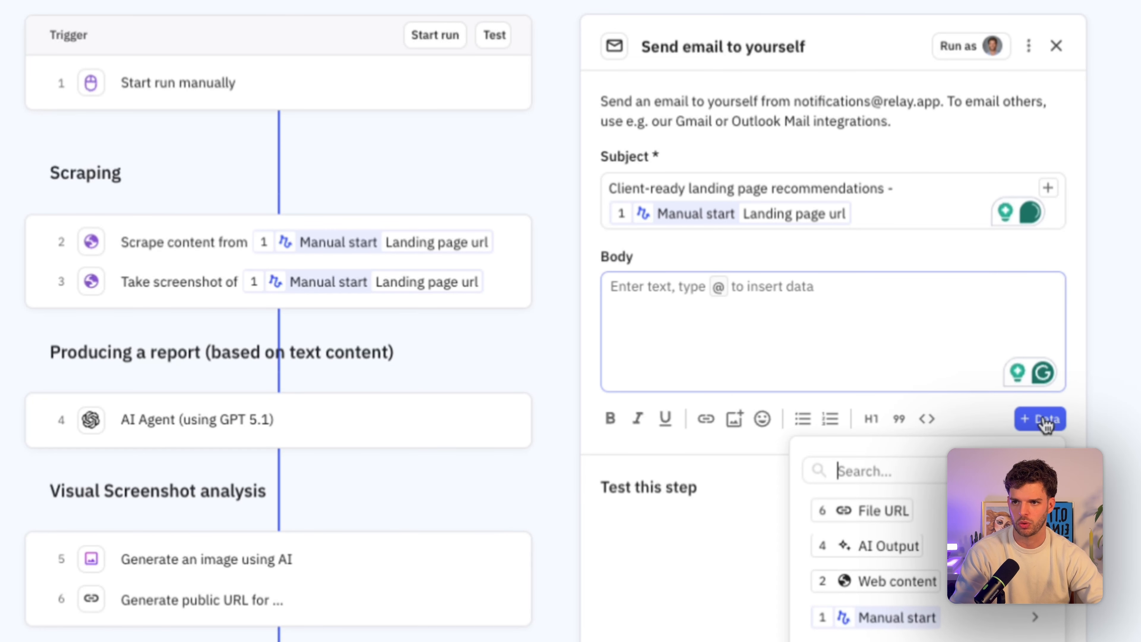
pyautogui.click(880, 545)
pyautogui.click(734, 419)
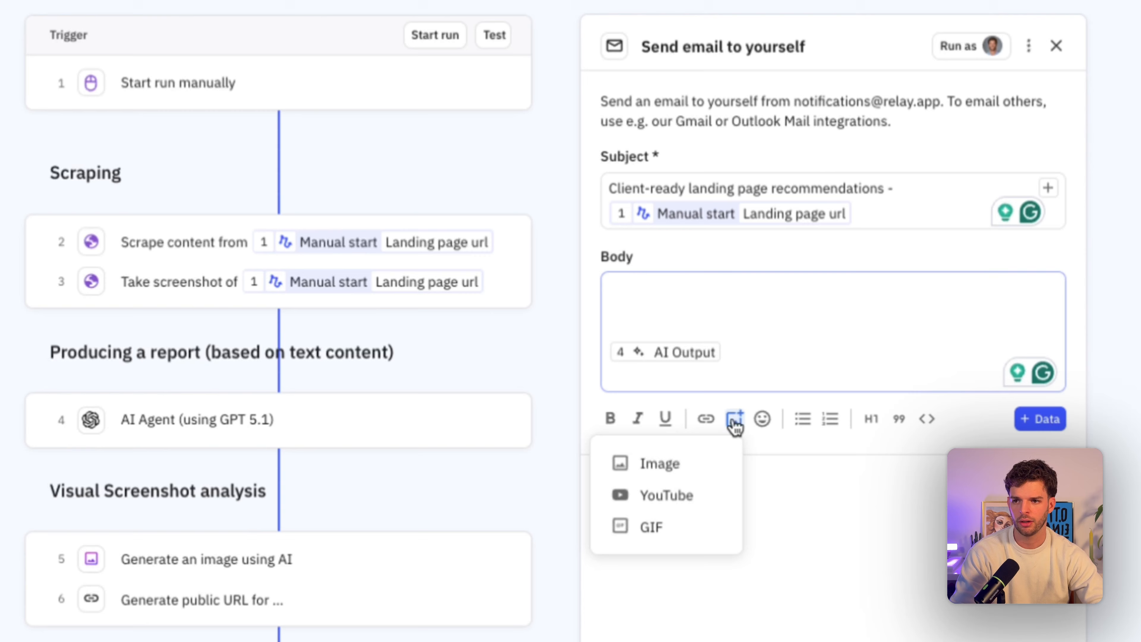
pyautogui.click(678, 472)
pyautogui.click(352, 62)
pyautogui.click(153, 288)
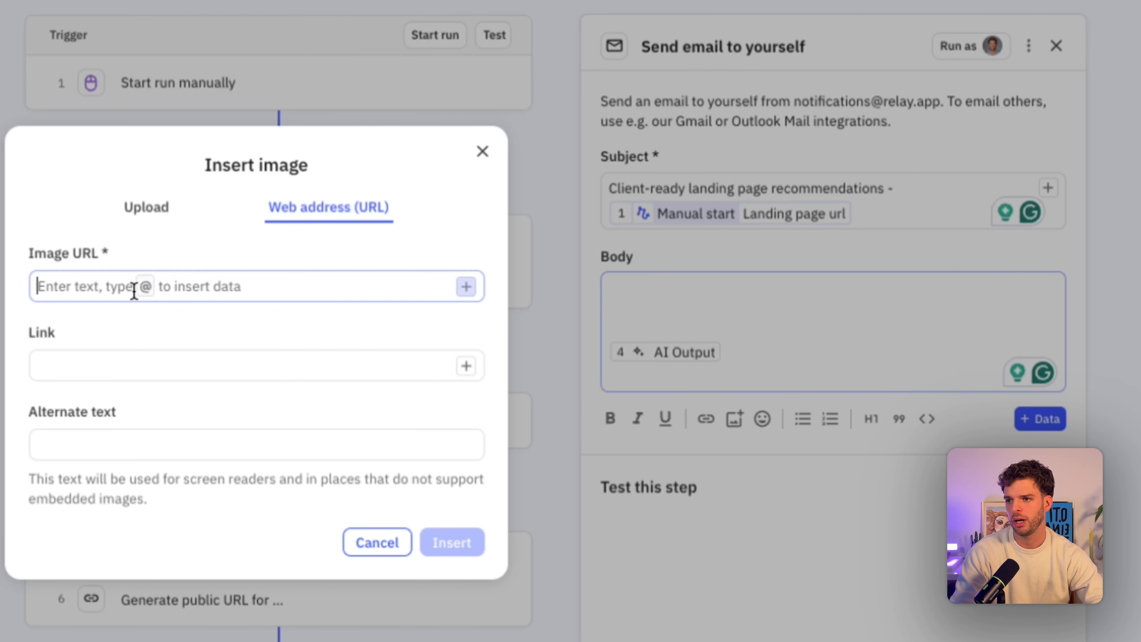
pyautogui.click(467, 291)
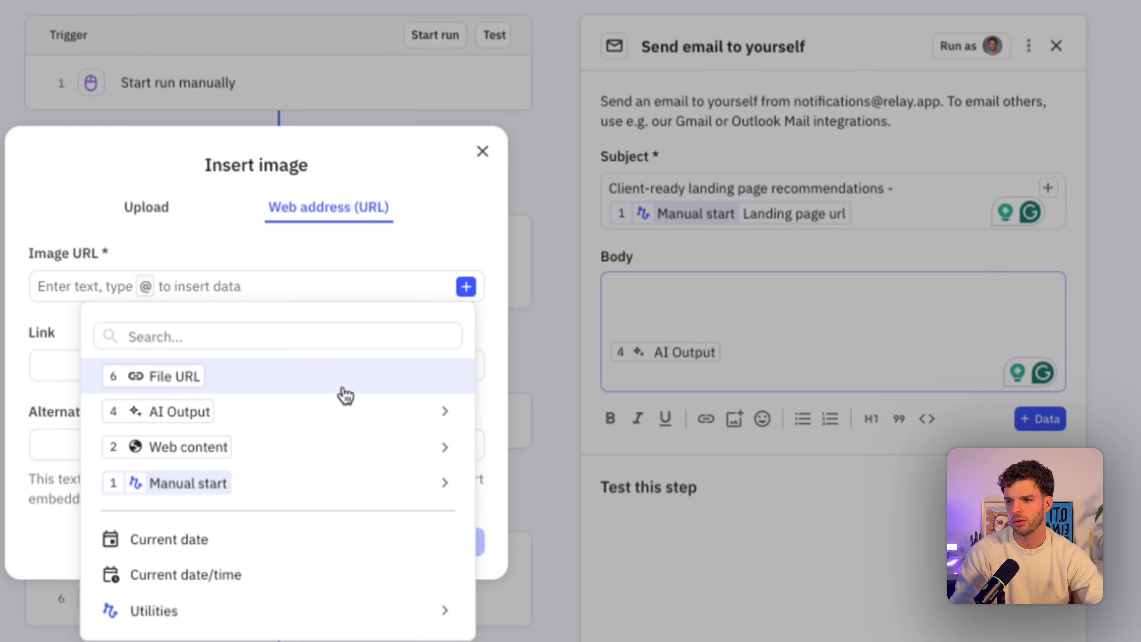
pyautogui.click(294, 375)
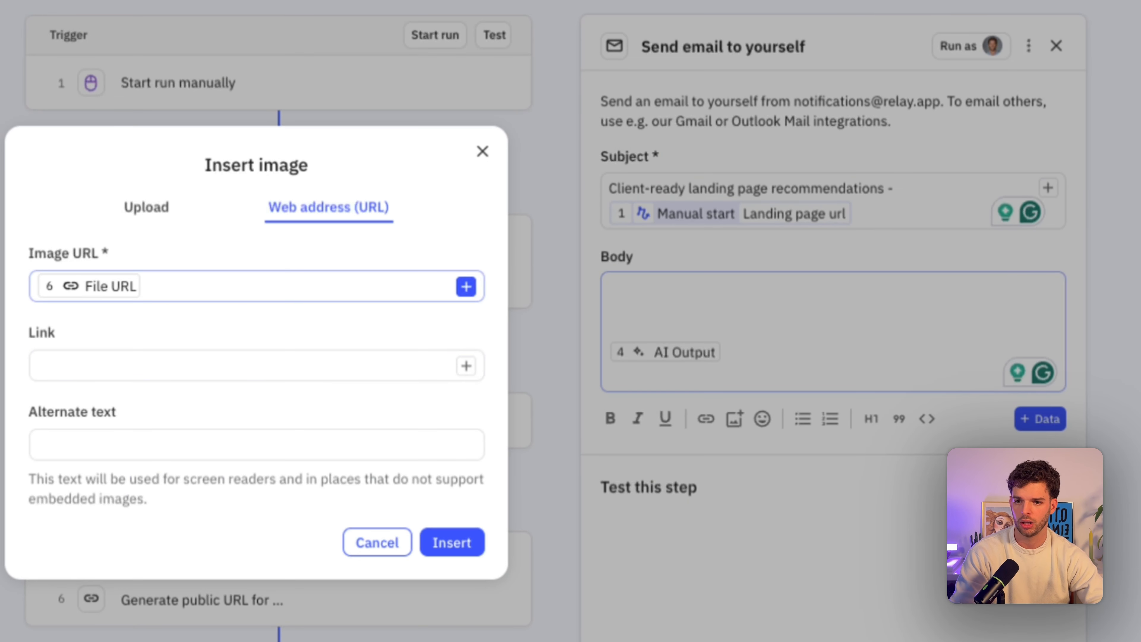
pyautogui.click(451, 543)
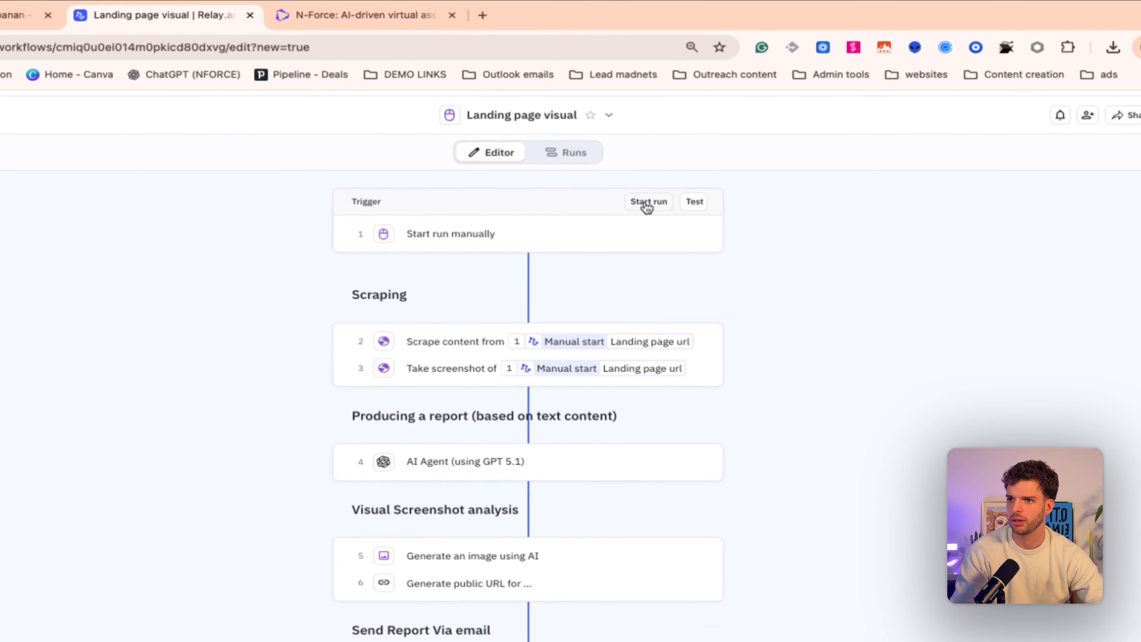
pyautogui.click(687, 175)
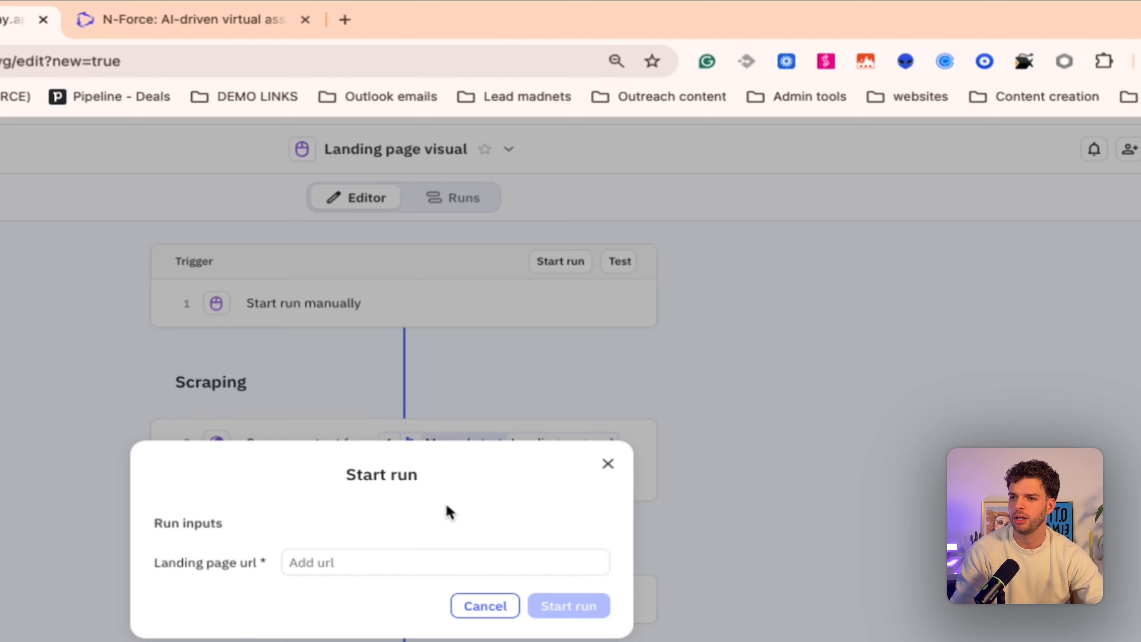
pyautogui.click(343, 562)
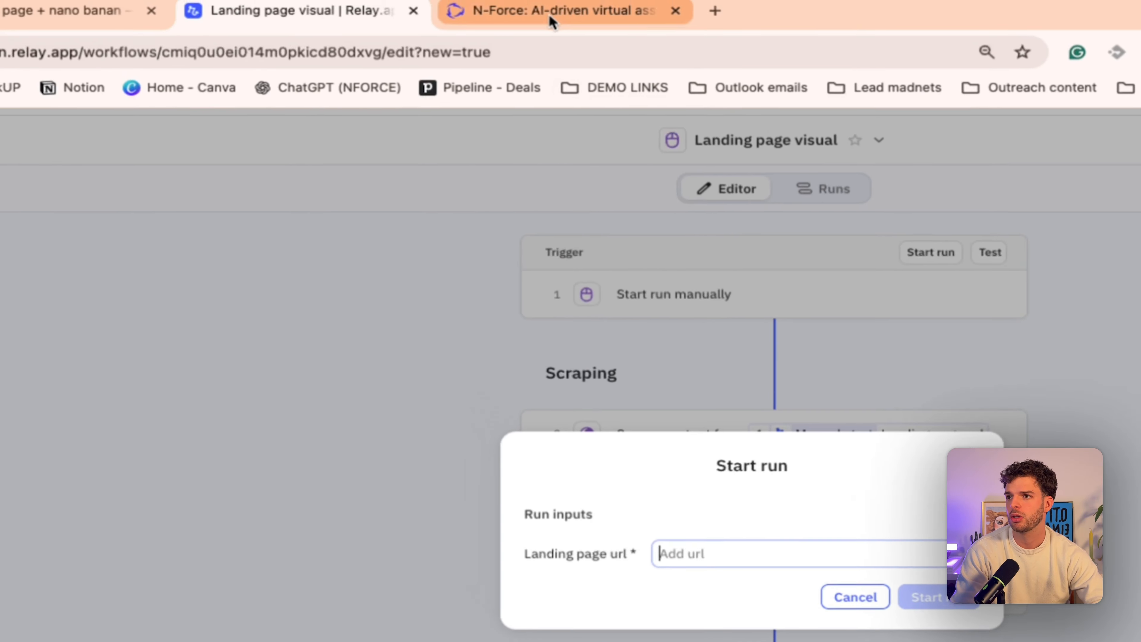
pyautogui.click(549, 14)
pyautogui.click(366, 64)
pyautogui.hotkey('ctrl', 'c')
pyautogui.click(321, 20)
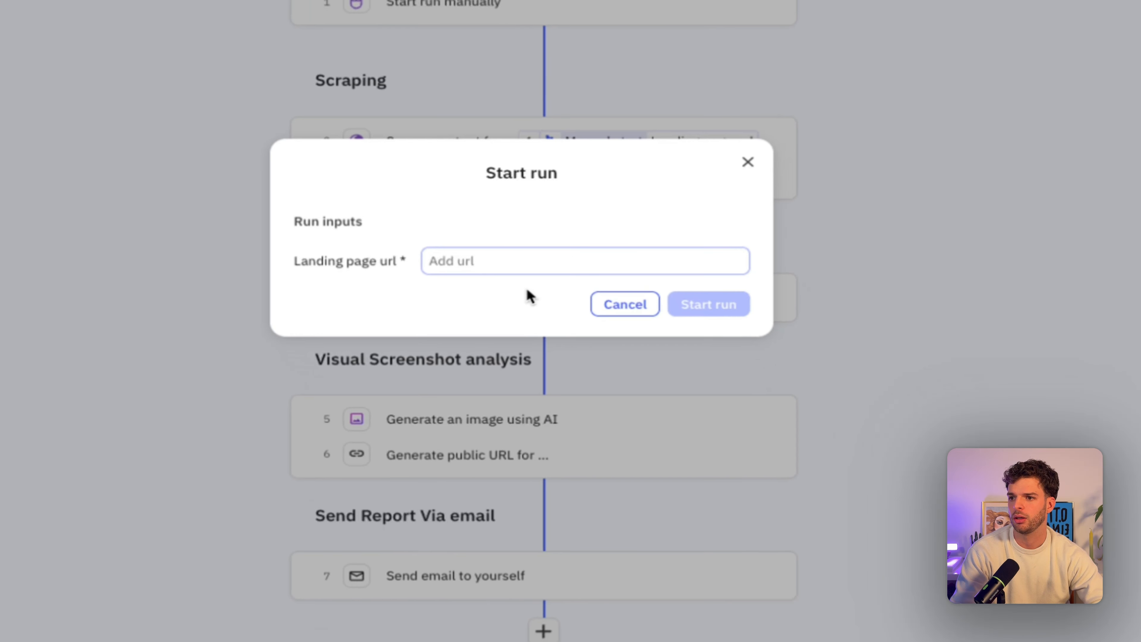
pyautogui.hotkey('ctrl', 'v')
pyautogui.click(714, 290)
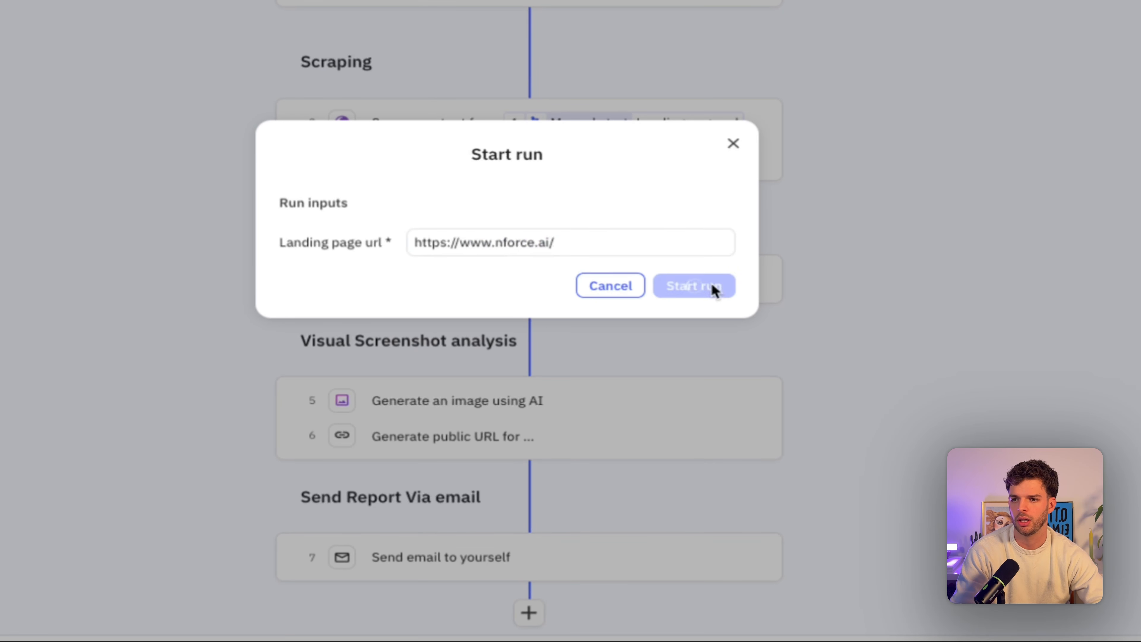